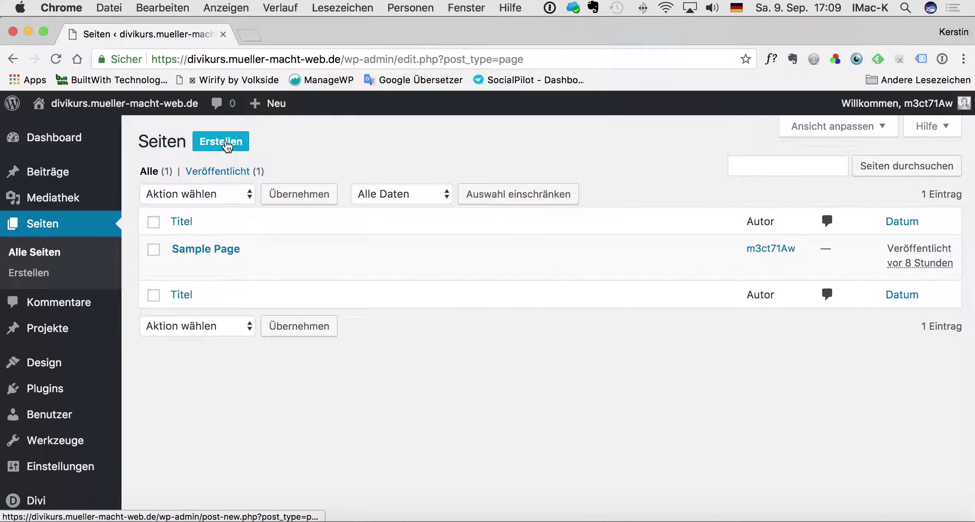
- Create a new page titled "Startseite" and publish it
click(221, 141)
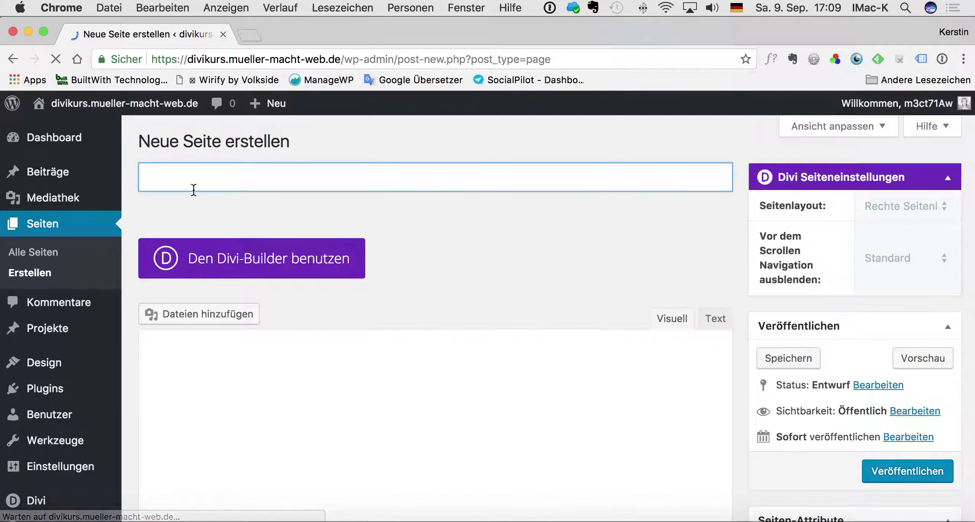
click(191, 183)
text(St)
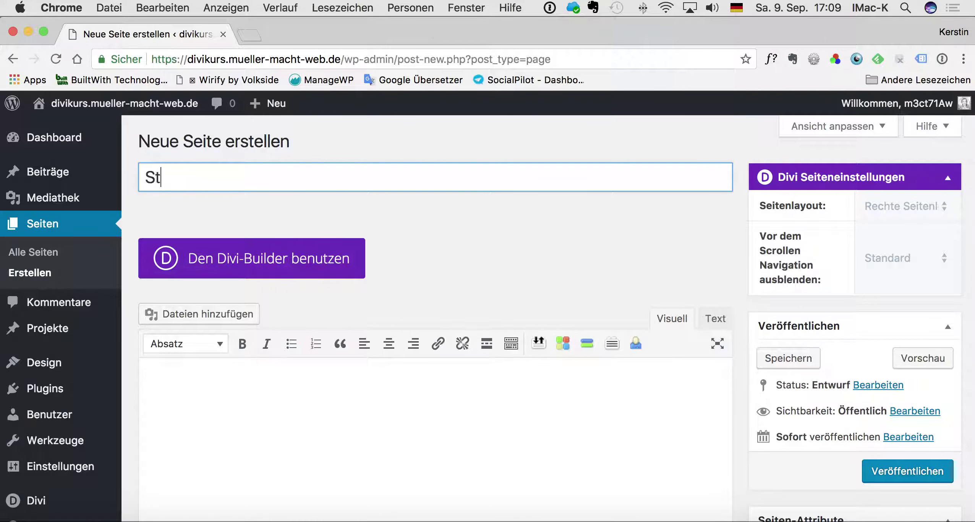
text(artseite)
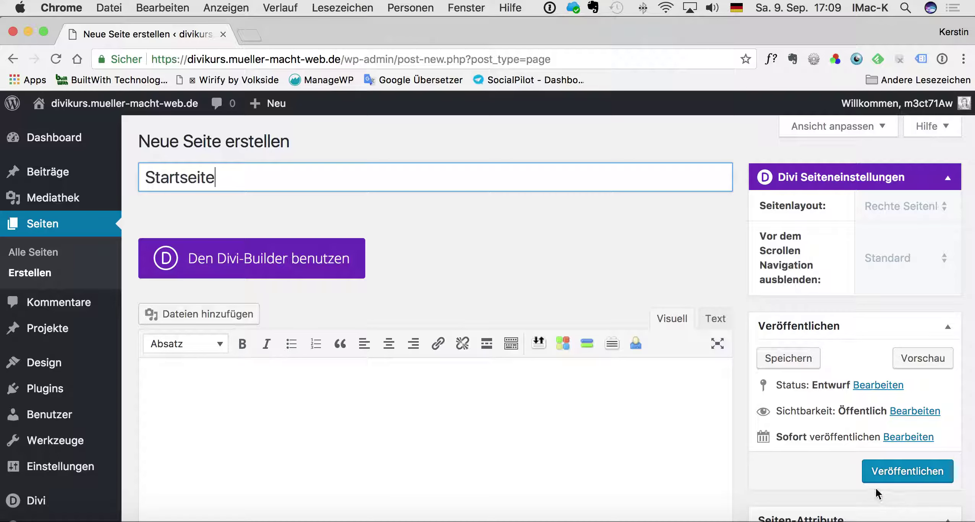
click(903, 474)
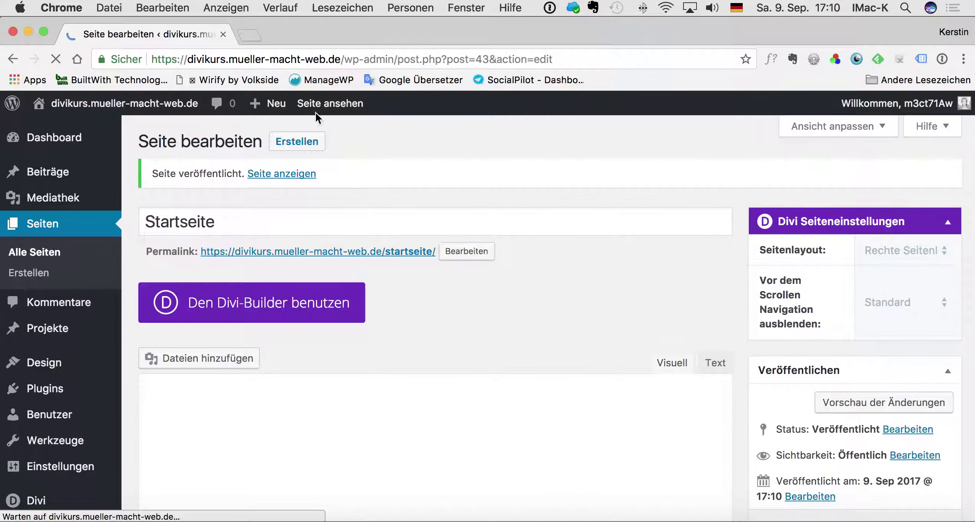
- Add another new page titled "Über mich" and publish it
click(278, 144)
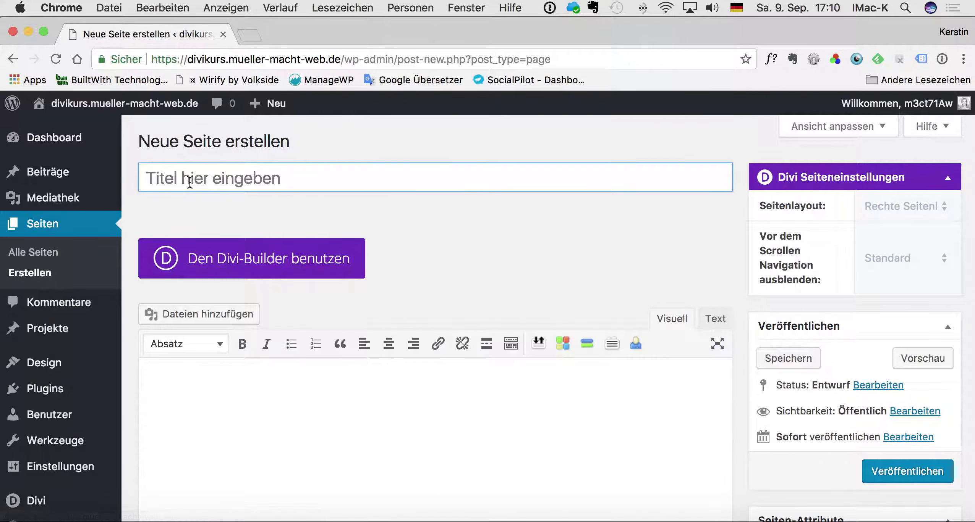
text(Übe)
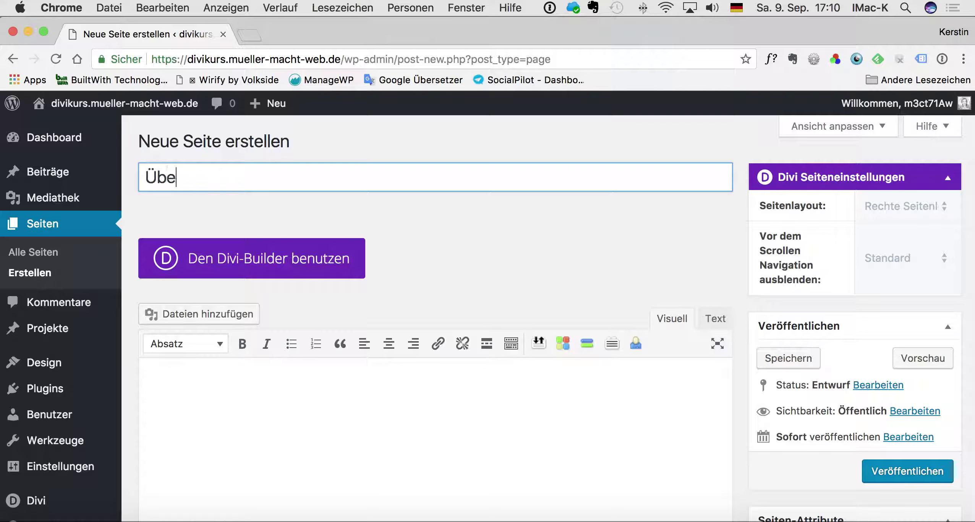
text(rm)
text(mich)
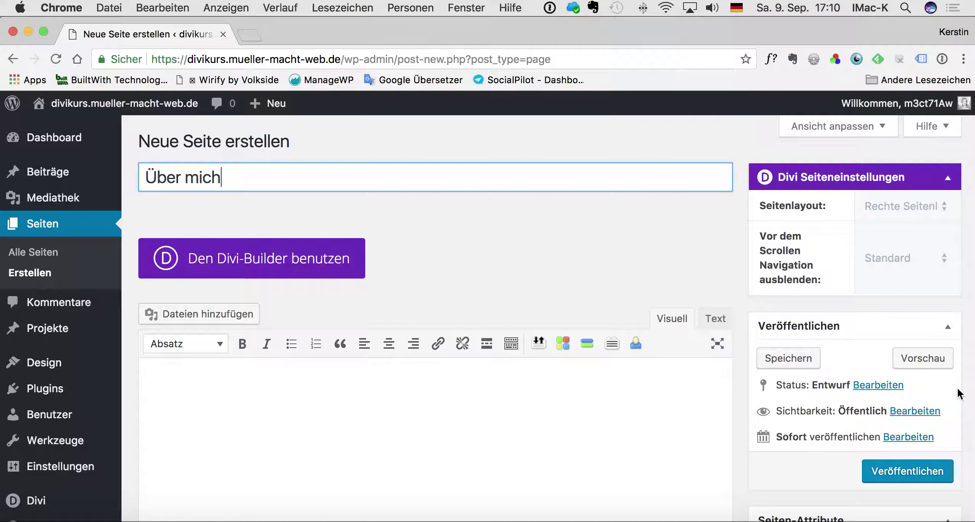
click(897, 474)
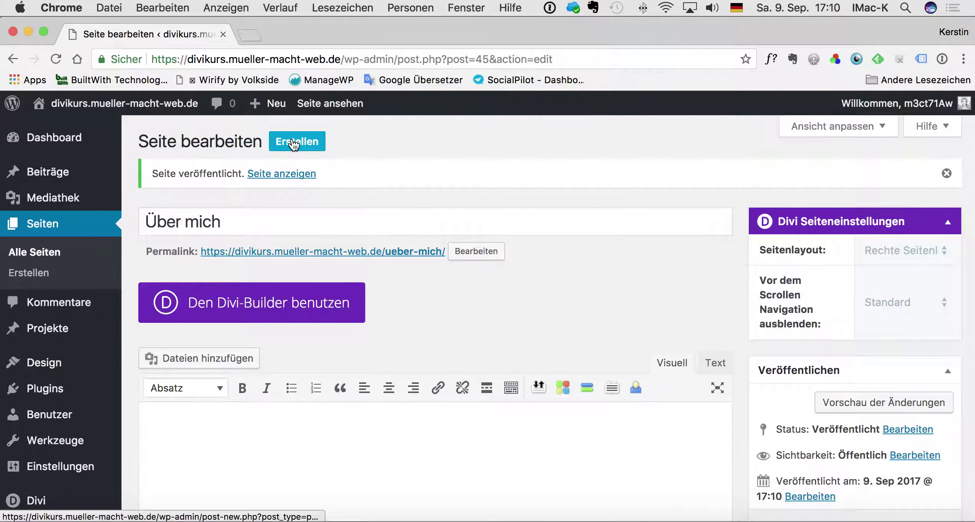
- Create and publish a new page with the title "Kontakt"
click(292, 151)
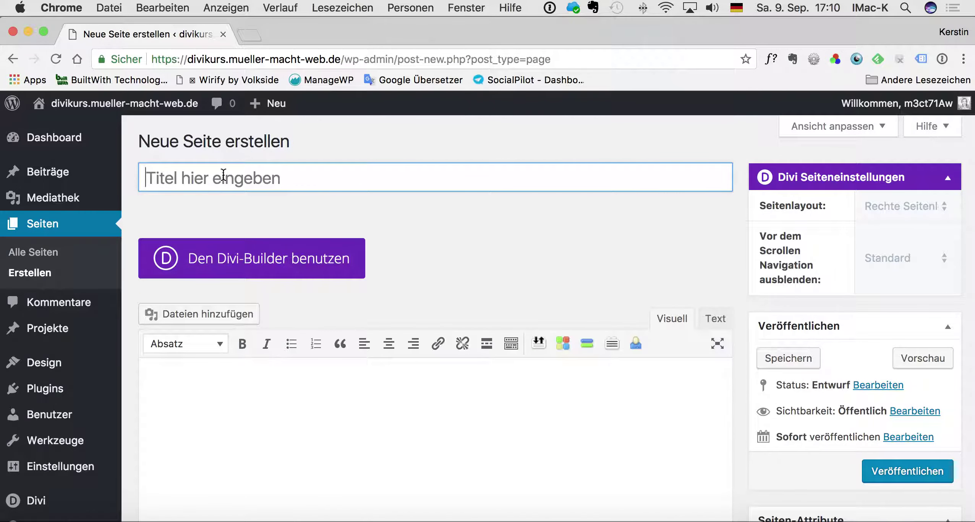
text(Kont)
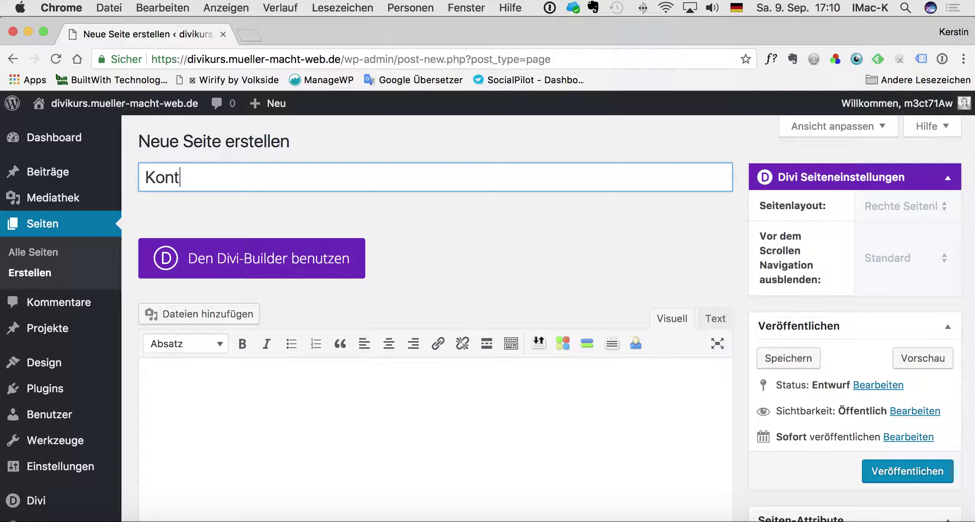
text(akt)
click(893, 473)
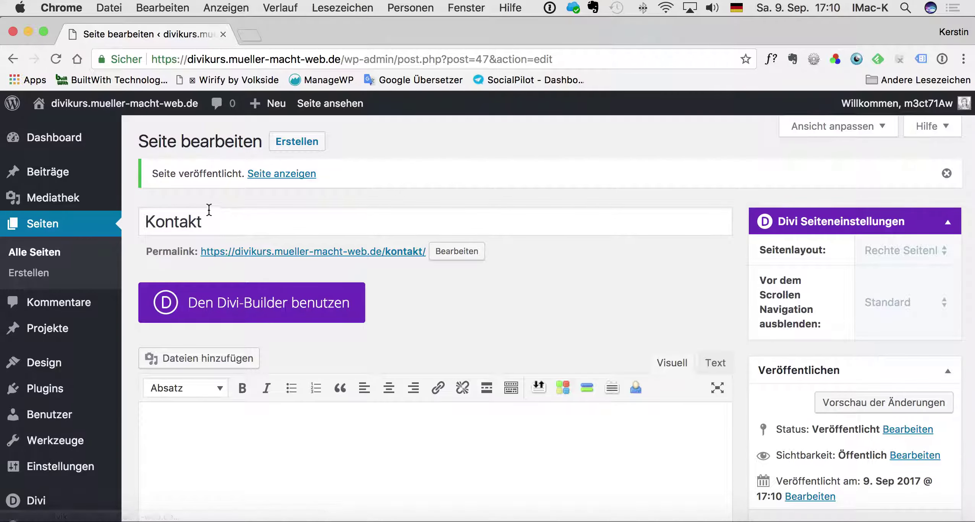
- Create and publish a new page with the title "Workshops"
click(300, 142)
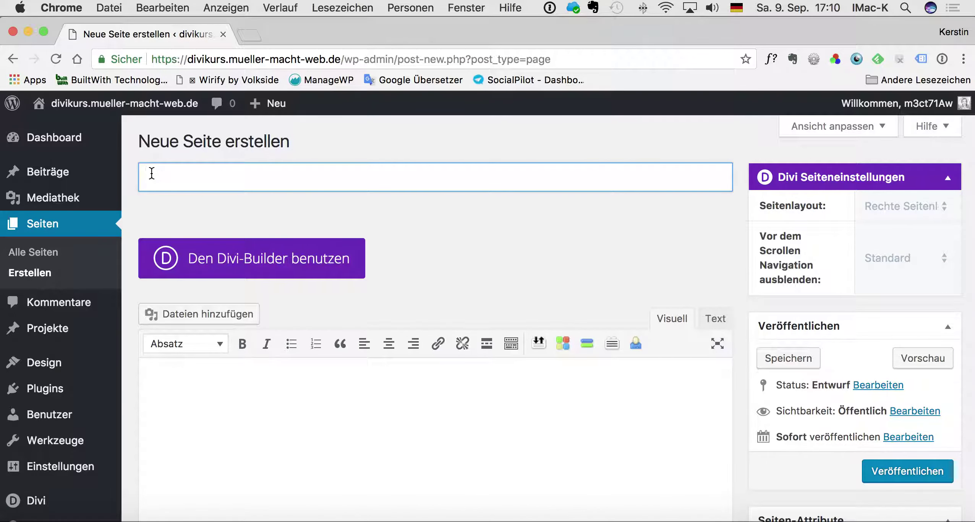
text(Workshop)
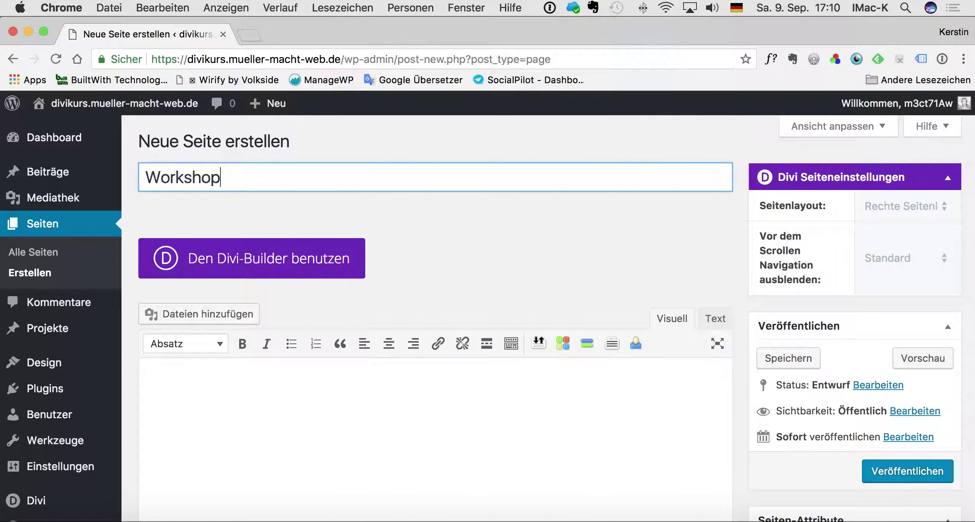
text(s)
click(871, 473)
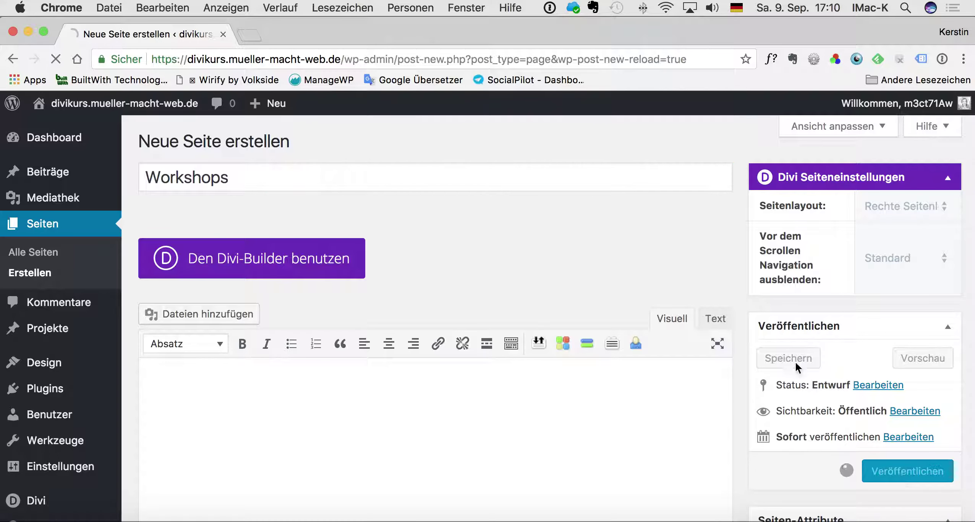
- Create and publish a new page with the title "Impressum", capitalising only its first letter
click(298, 144)
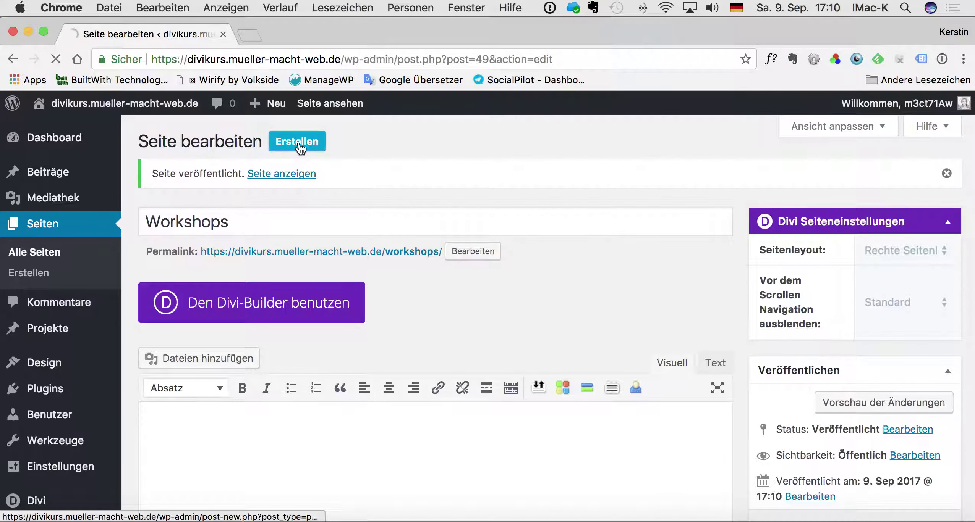
text(IM)
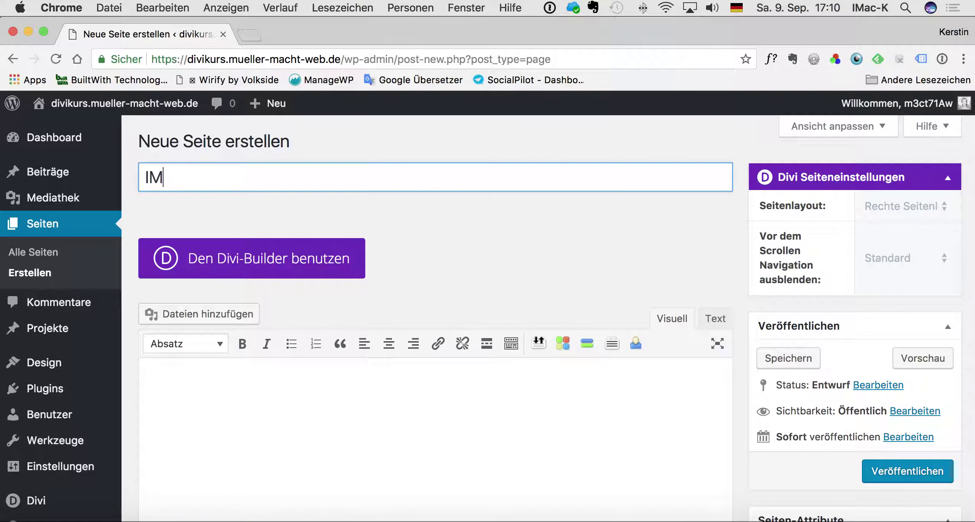
text(pressum)
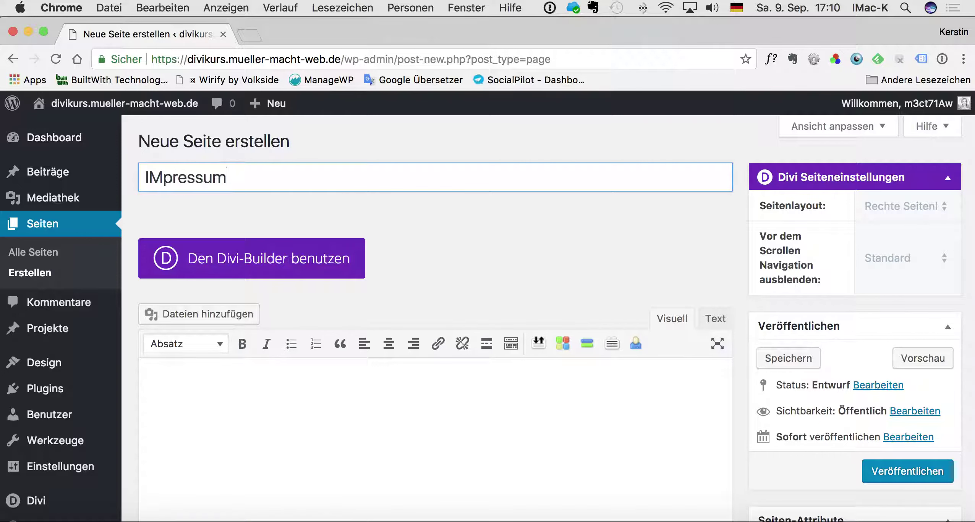
drag(162, 177, 153, 177)
text(m)
click(903, 474)
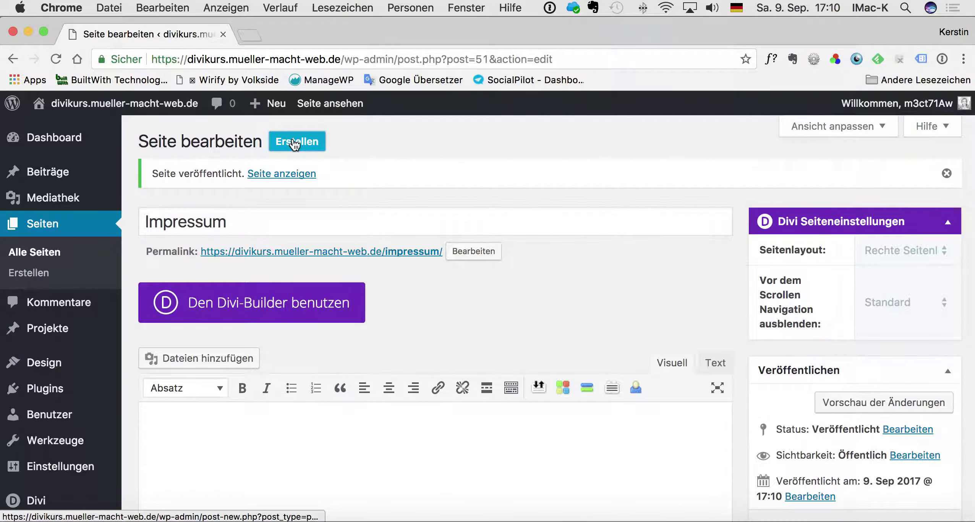
- Create and publish a new page with the title "Datenschutz"
click(294, 142)
text(Da)
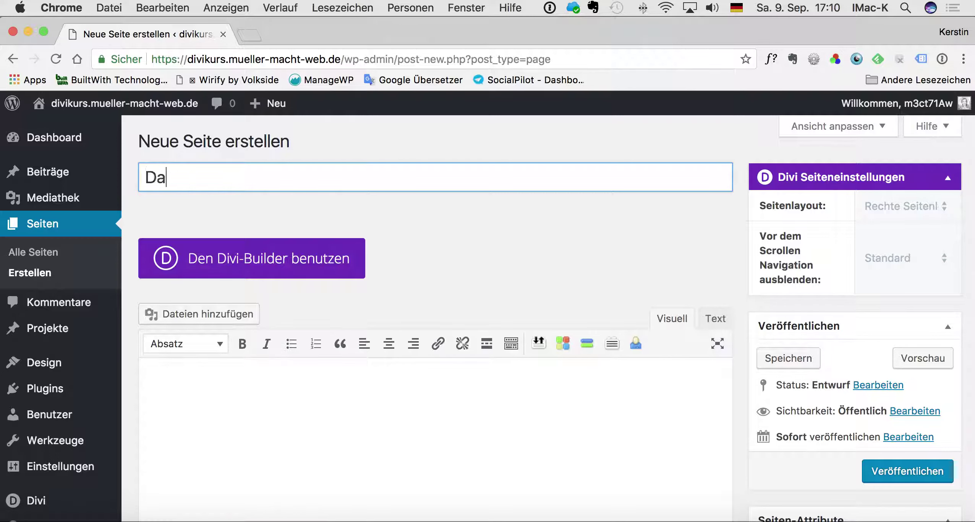
text(tenschutz)
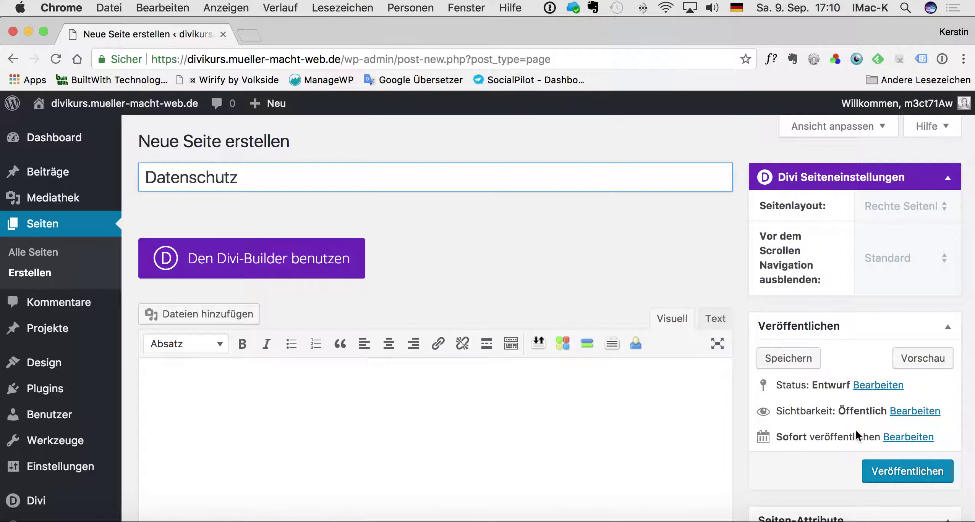
click(907, 472)
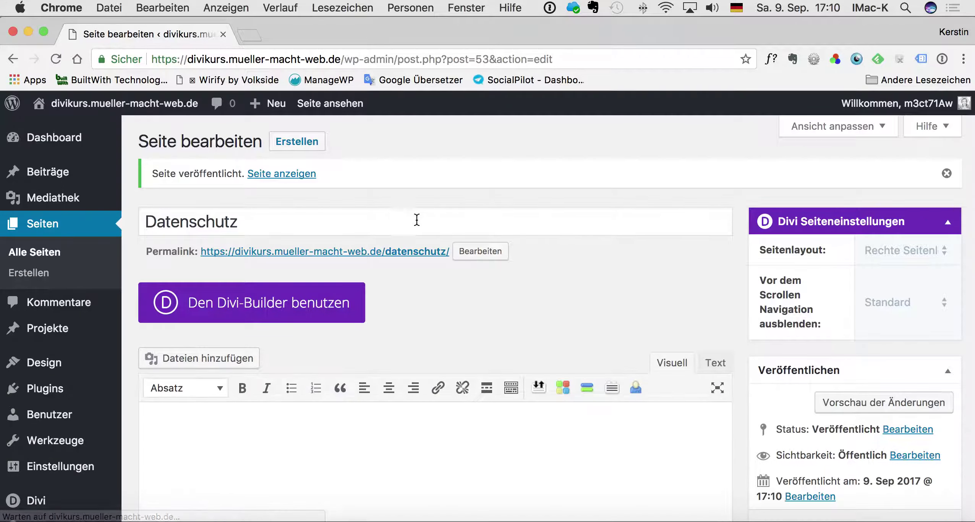
- Create and publish a new page with the title "Leistungen"
click(299, 142)
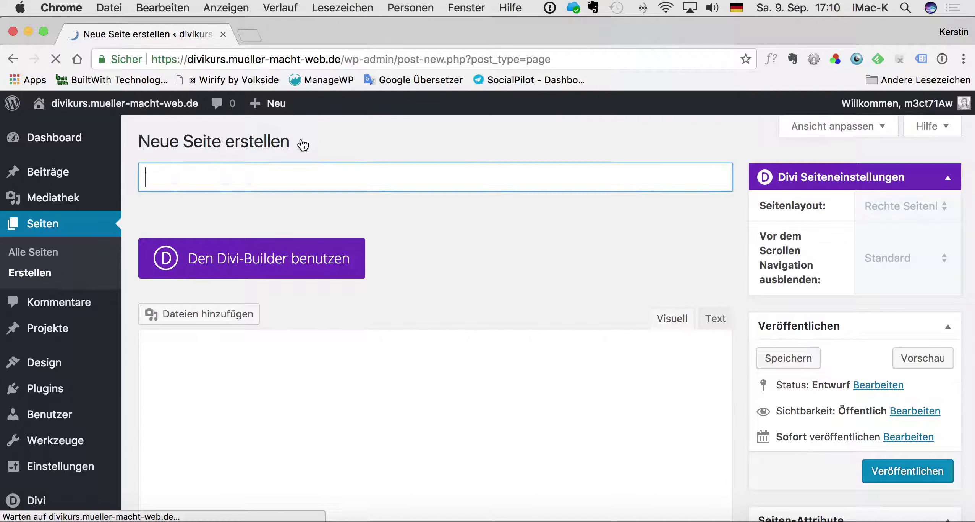
text(L)
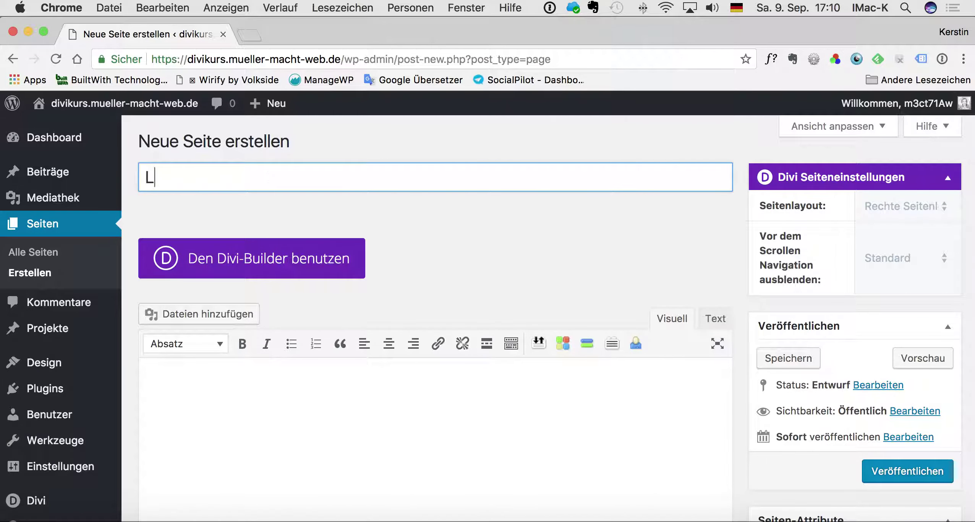
text(eistungen)
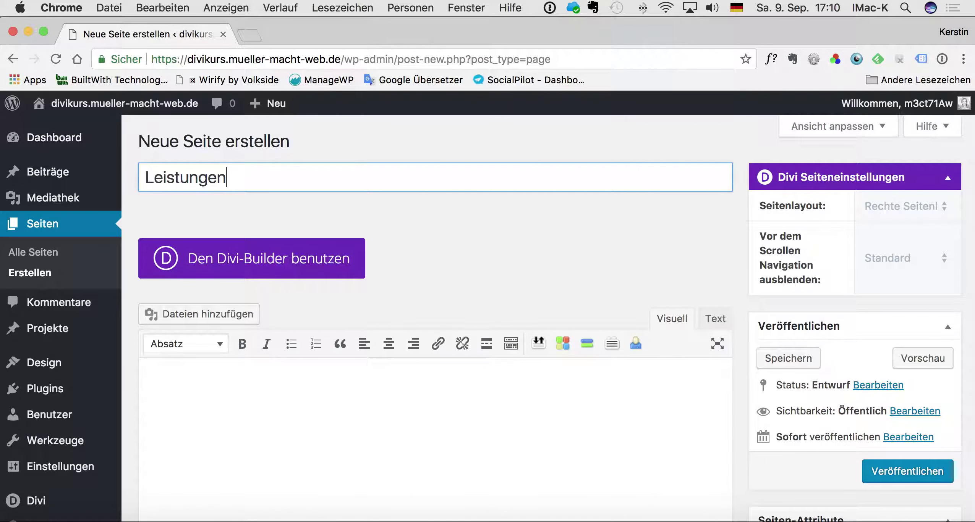
click(905, 472)
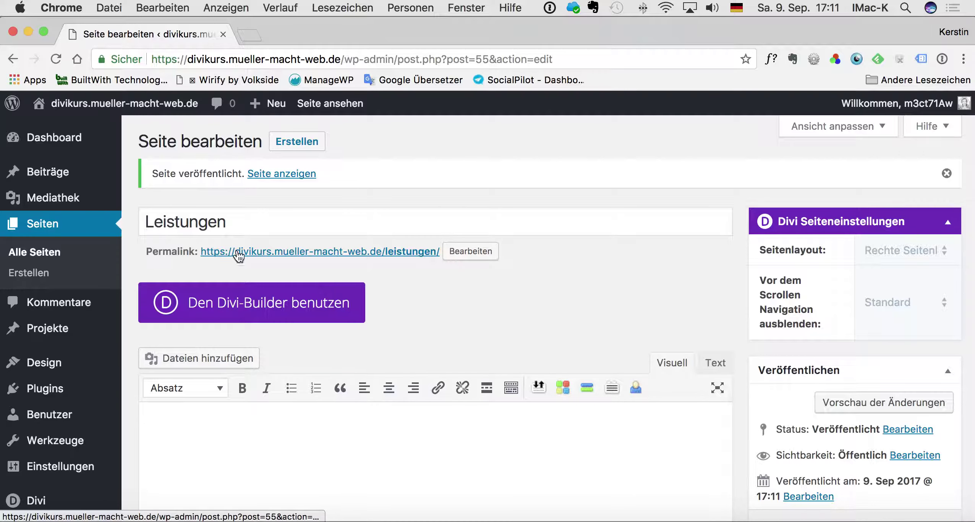
- Open the overview of all pages and move the default "Sample Page" to the trash
click(28, 251)
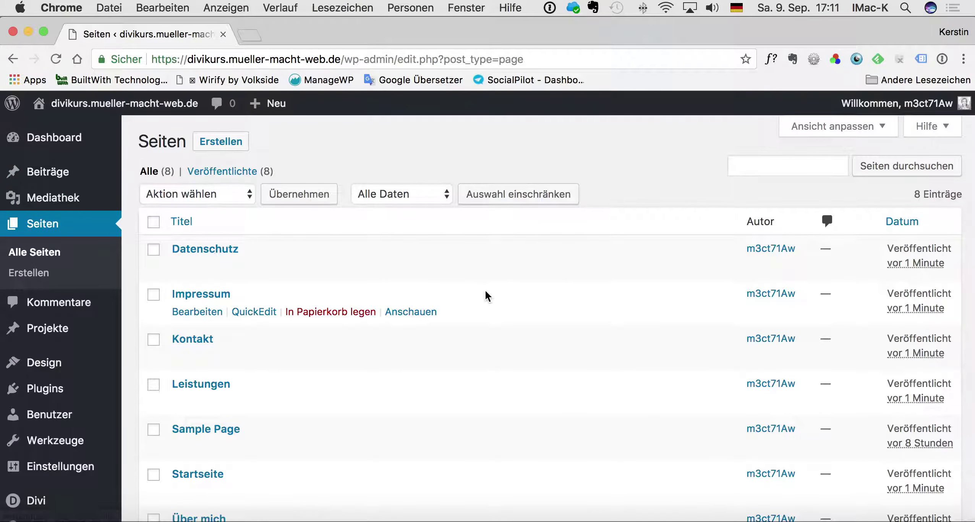
scroll(376, 283, down, 5)
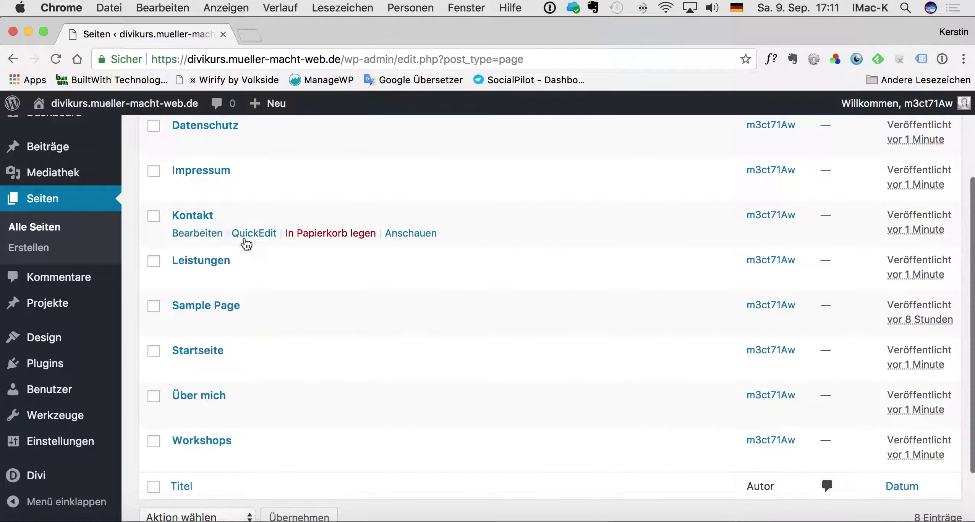
scroll(246, 243, up, 3)
scroll(246, 242, down, 3)
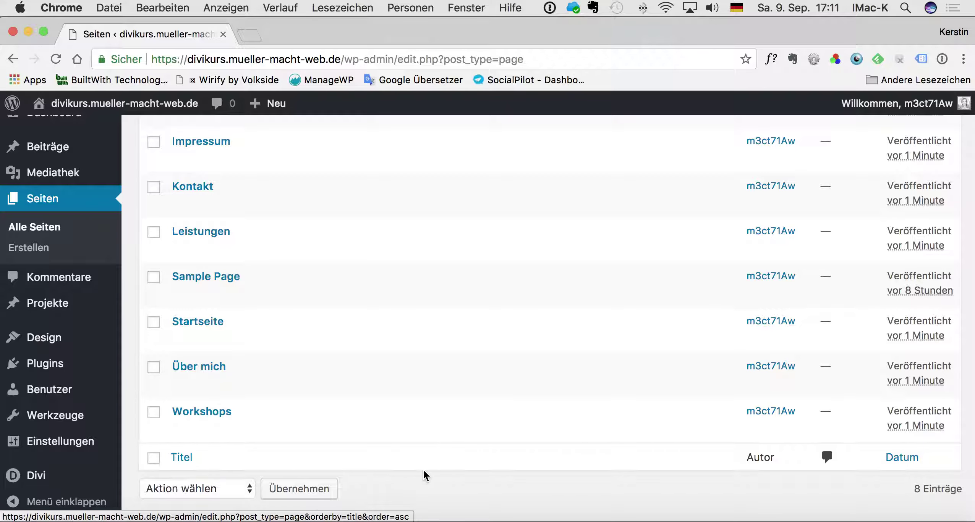
scroll(252, 354, up, 2)
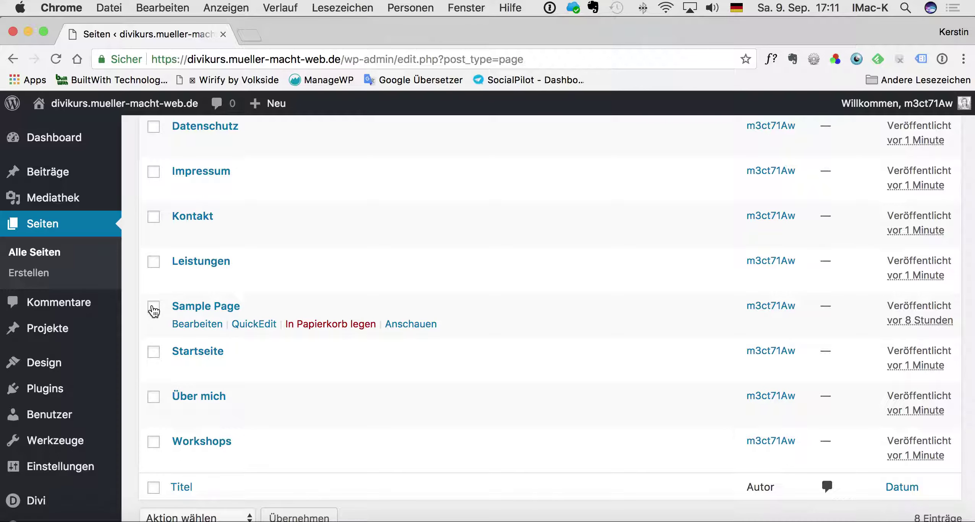
click(330, 328)
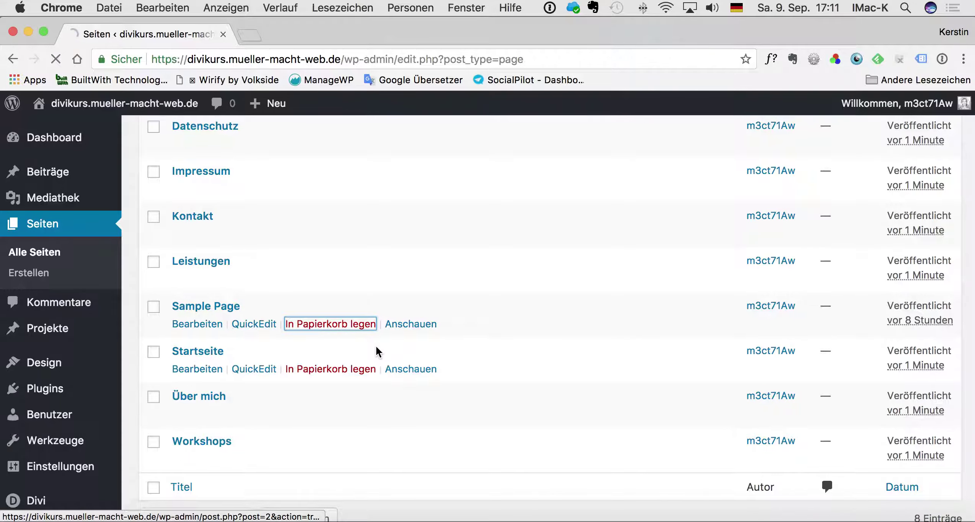
scroll(311, 298, down, 5)
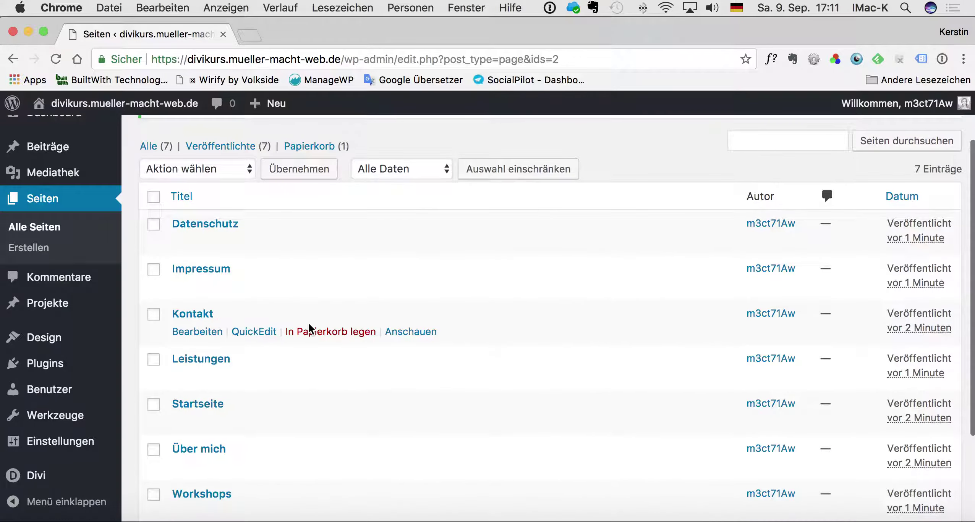
scroll(311, 329, up, 5)
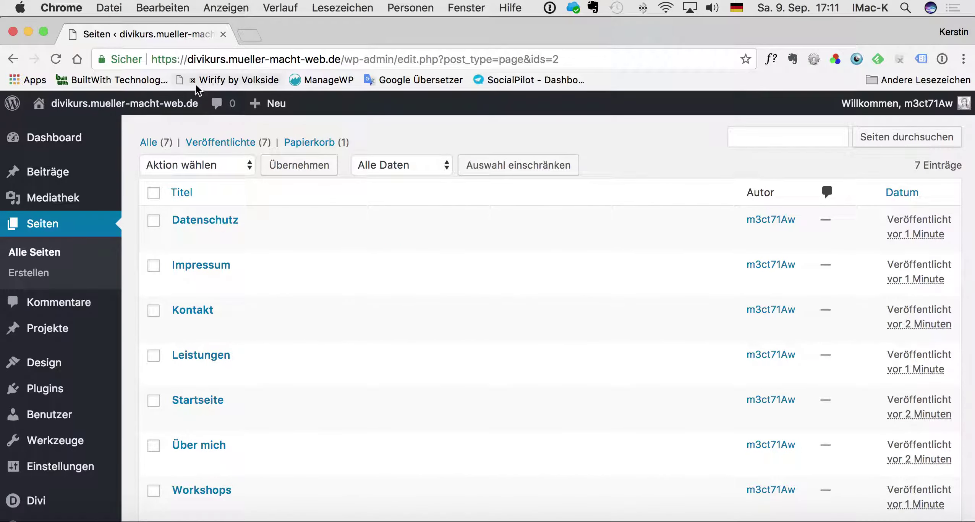
- View the website's front end to check its navigation menu, and return to the admin dashboard
click(135, 108)
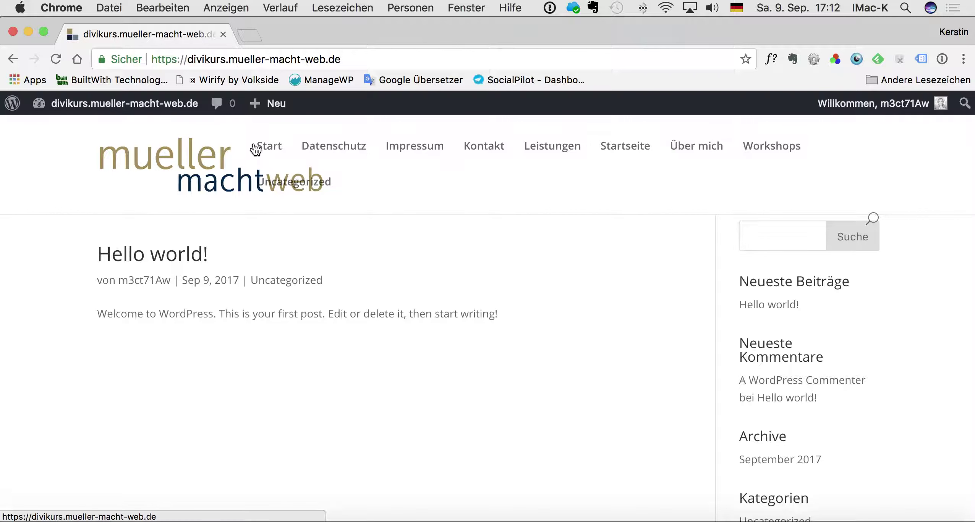
mouse_move(123, 105)
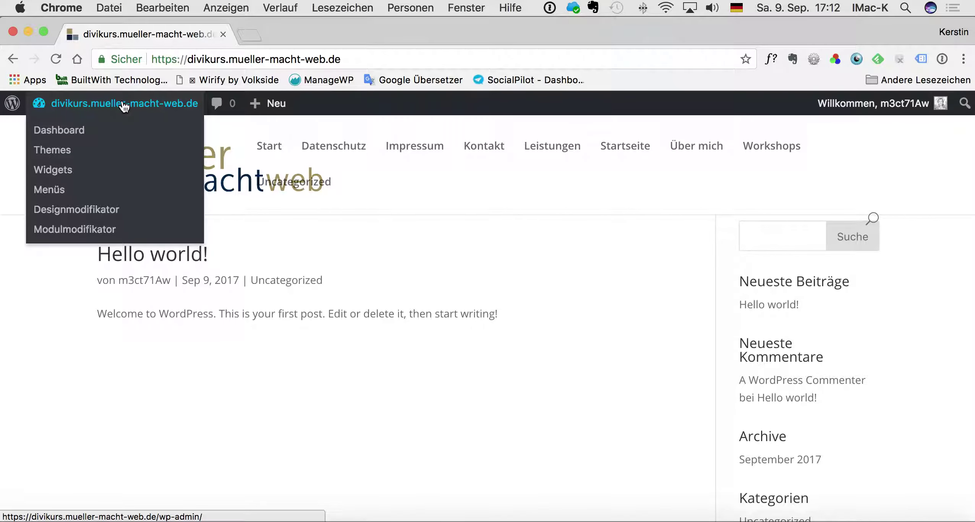
click(123, 105)
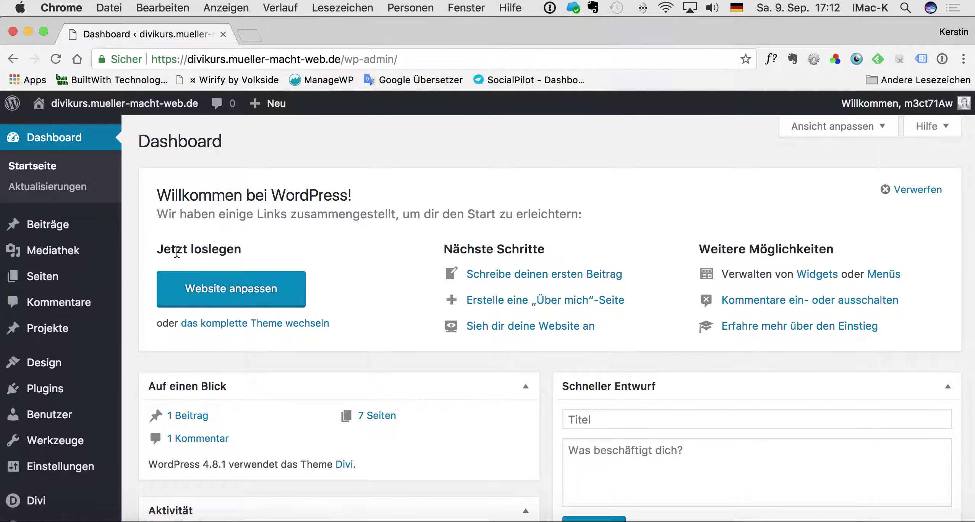
- Create and publish a new page with the title "Blog"
scroll(78, 294, down, 5)
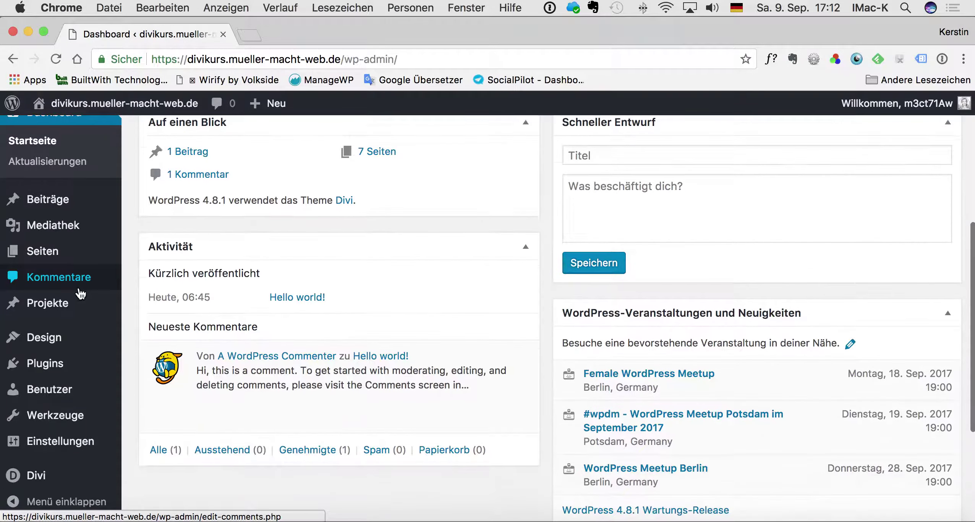
mouse_move(96, 335)
mouse_move(98, 389)
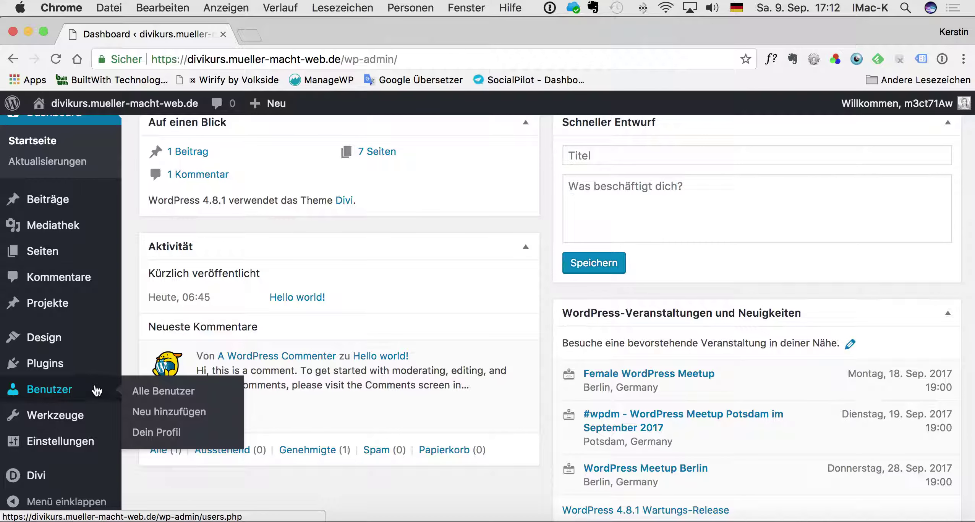
mouse_move(66, 254)
scroll(71, 255, up, 1)
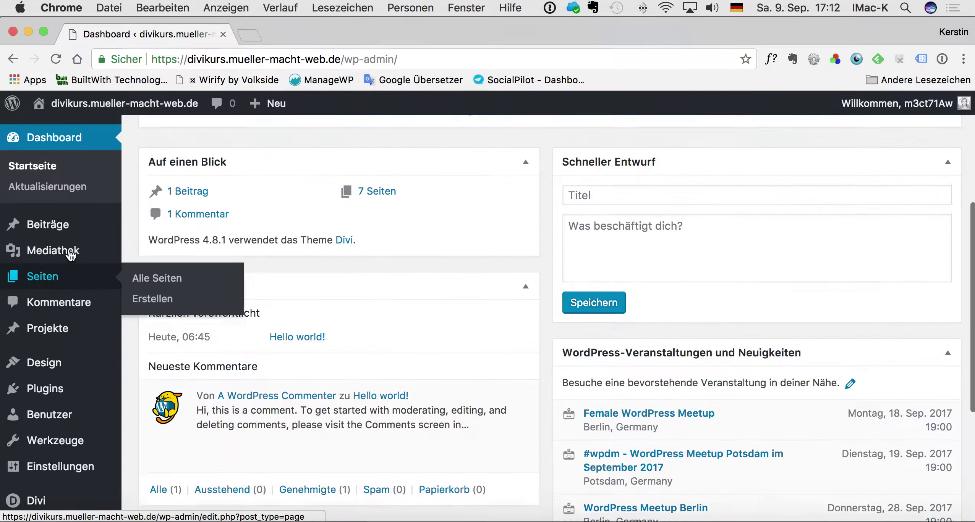
click(87, 277)
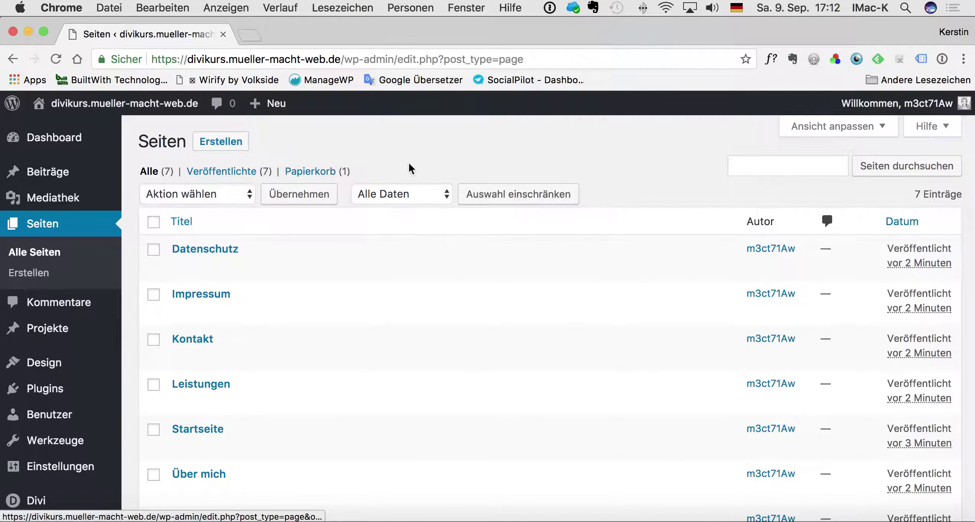
click(221, 142)
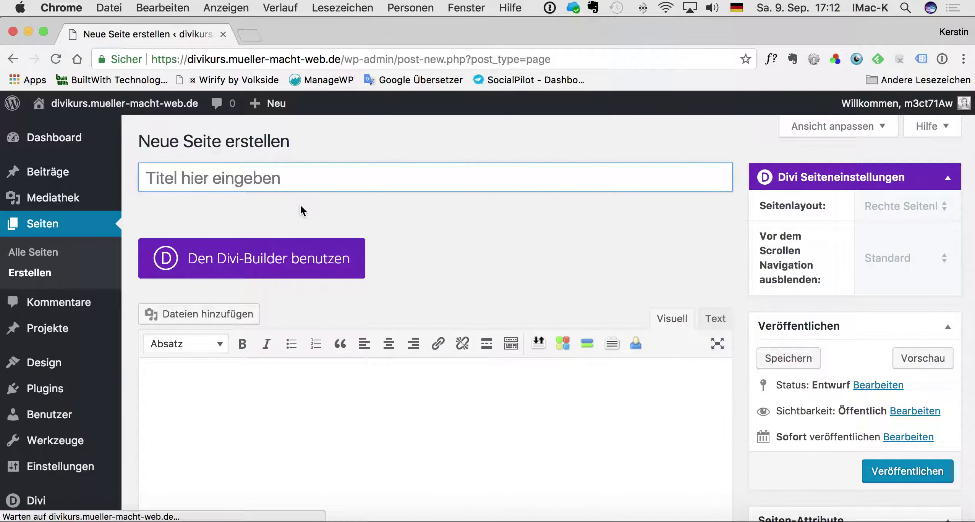
text(Blog)
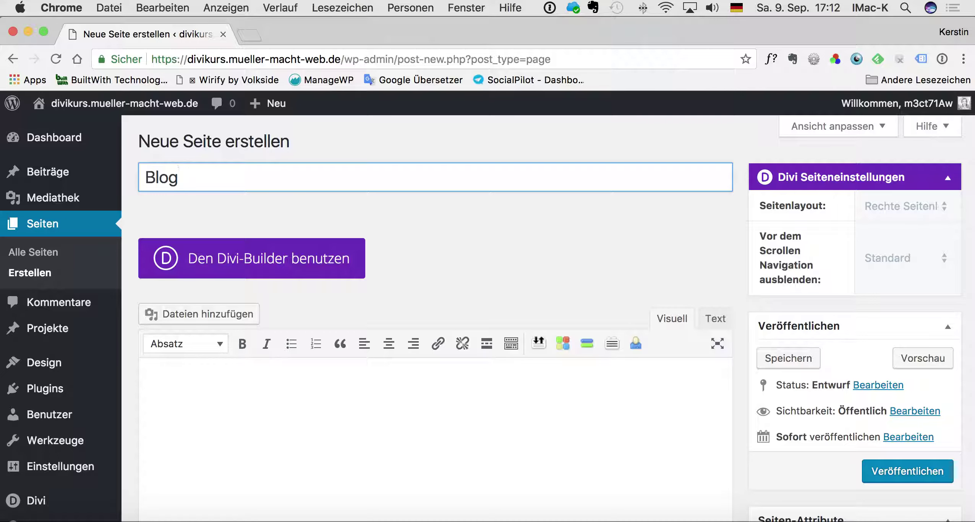
click(906, 472)
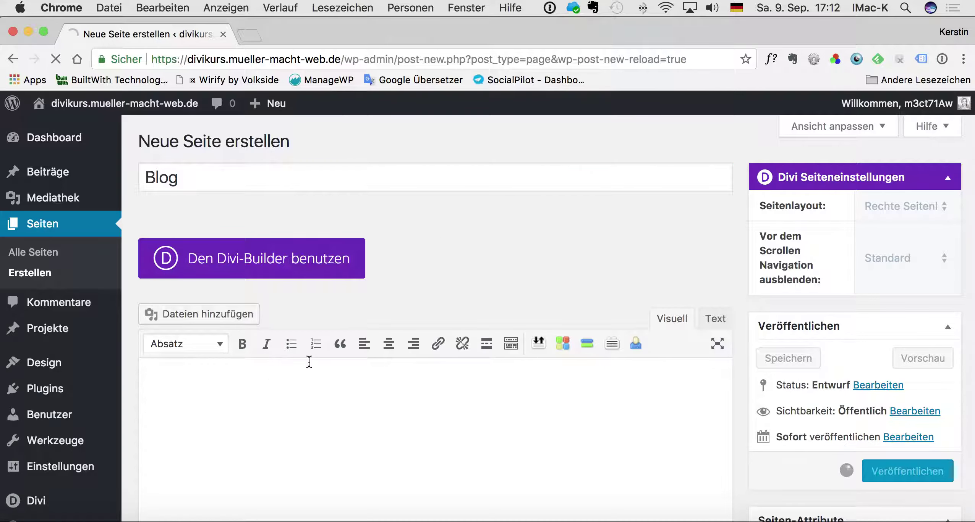
- Open the general website settings and review the site title, addresses, language, time zone and date format options
mouse_move(98, 359)
scroll(99, 357, down, 3)
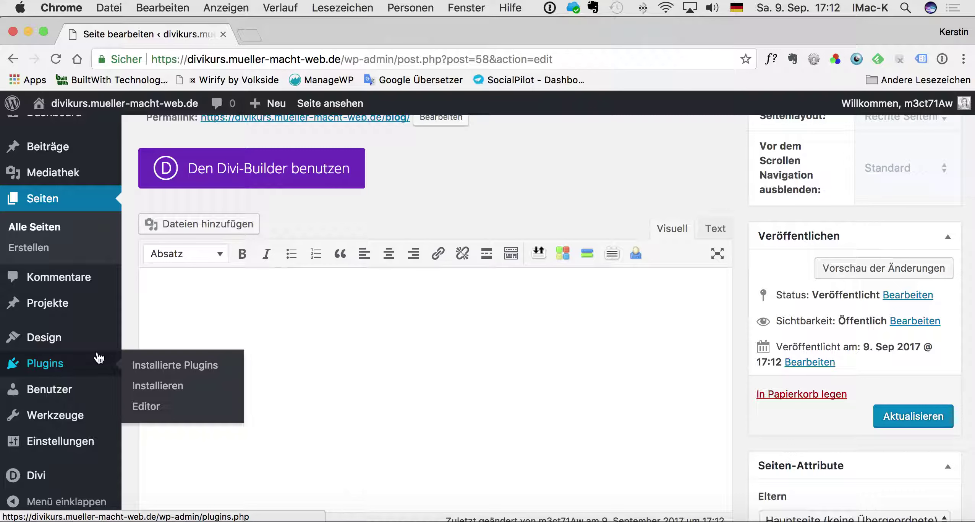
scroll(93, 357, down, 1)
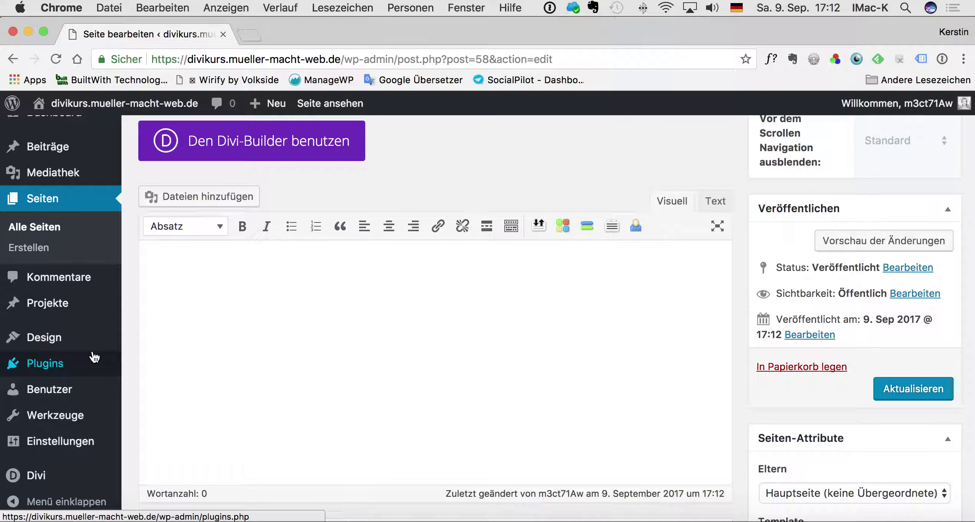
scroll(94, 357, down, 2)
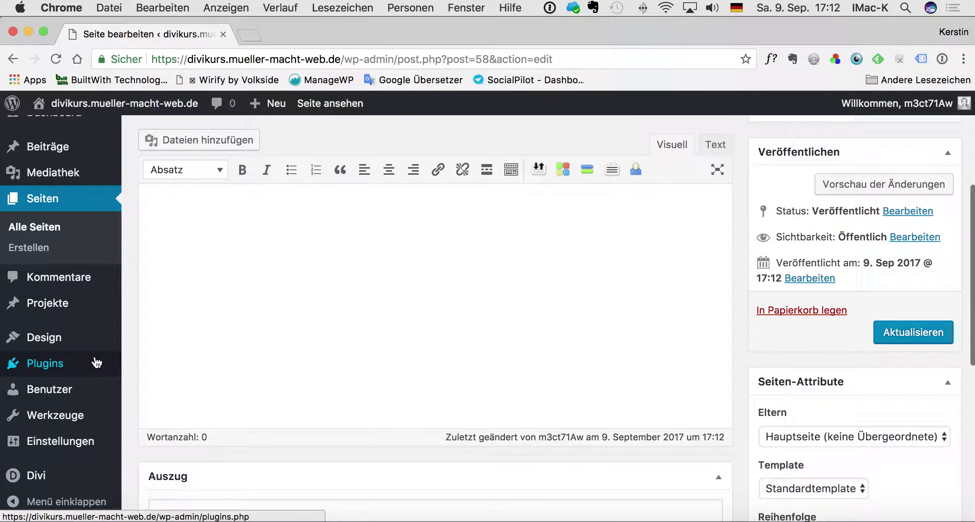
scroll(96, 367, down, 3)
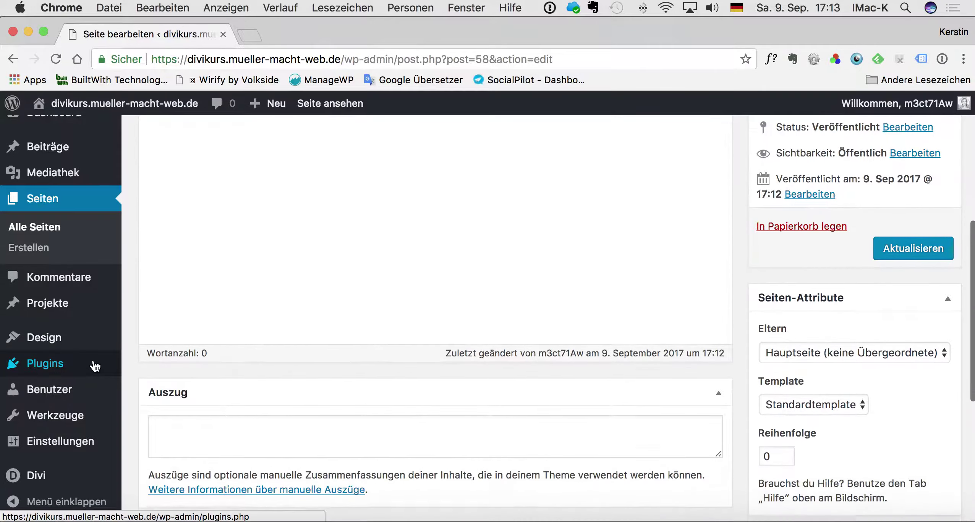
mouse_move(64, 444)
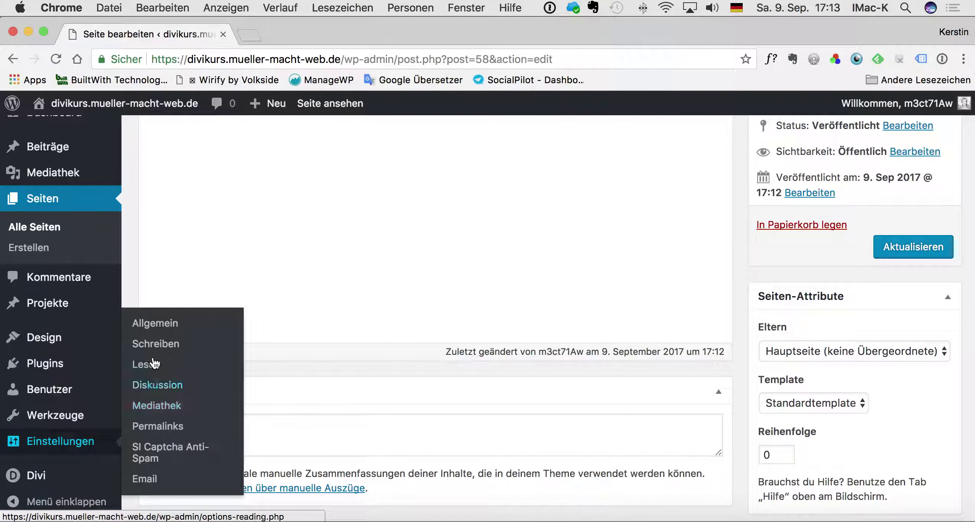
click(161, 323)
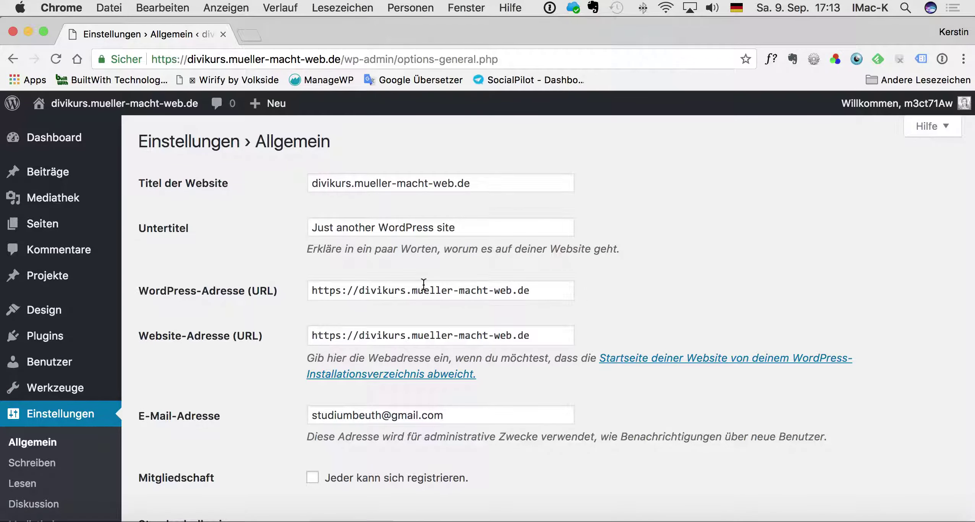
scroll(340, 278, down, 10)
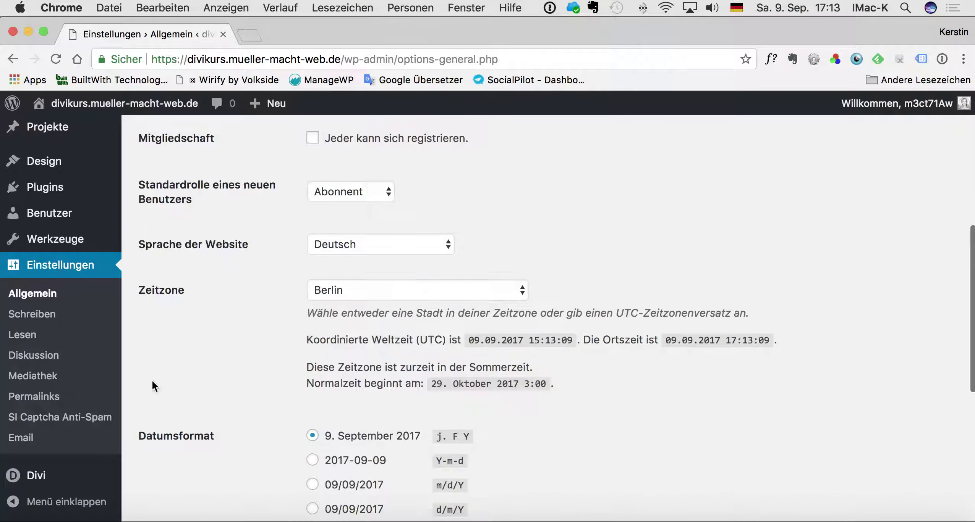
- In the reading settings, make the homepage show a static page and choose "Startseite" as that page
click(22, 335)
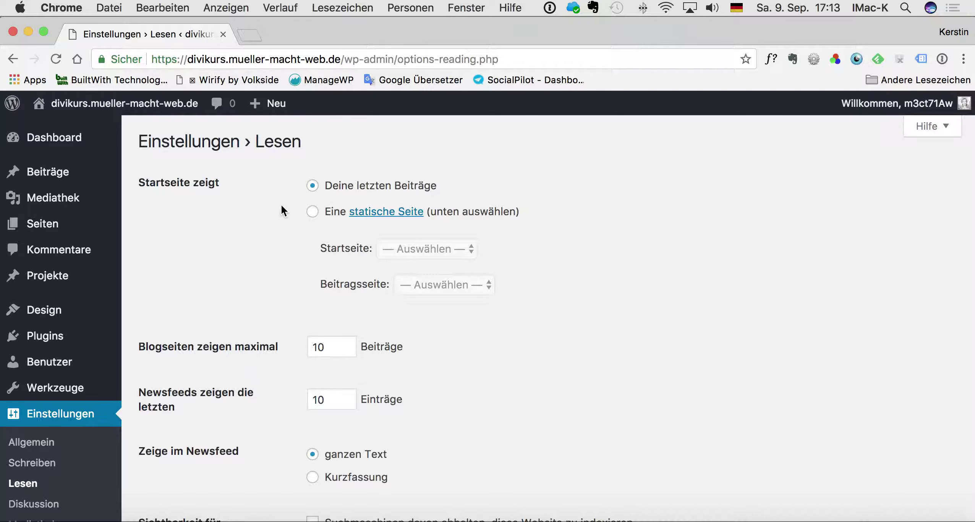
click(312, 212)
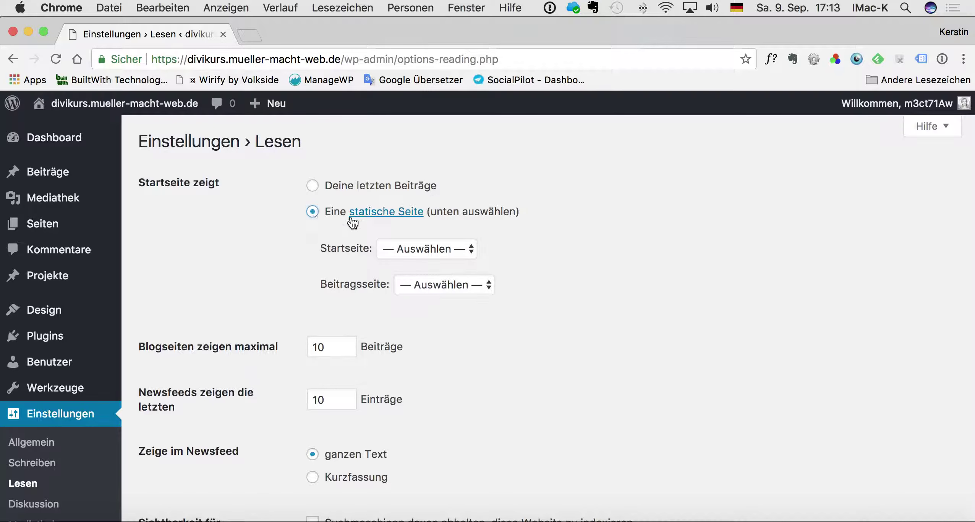
click(417, 248)
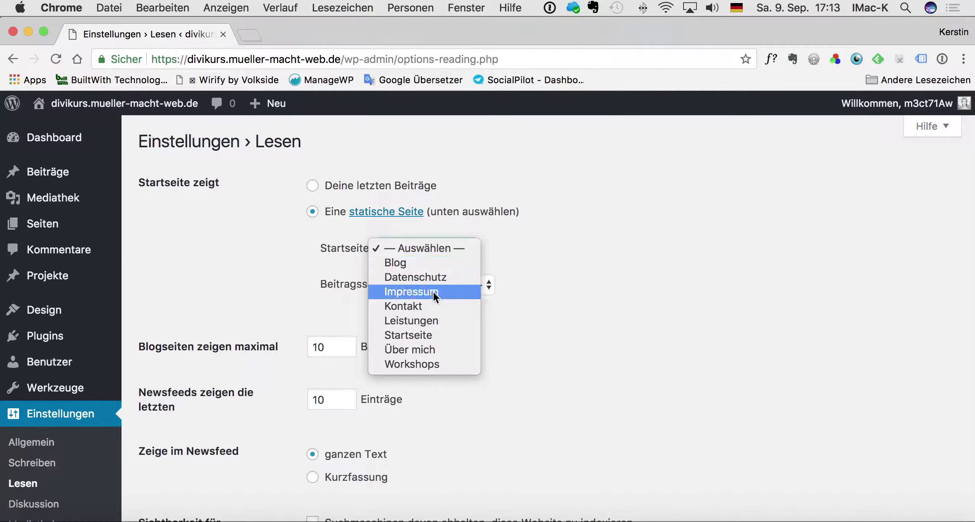
click(412, 336)
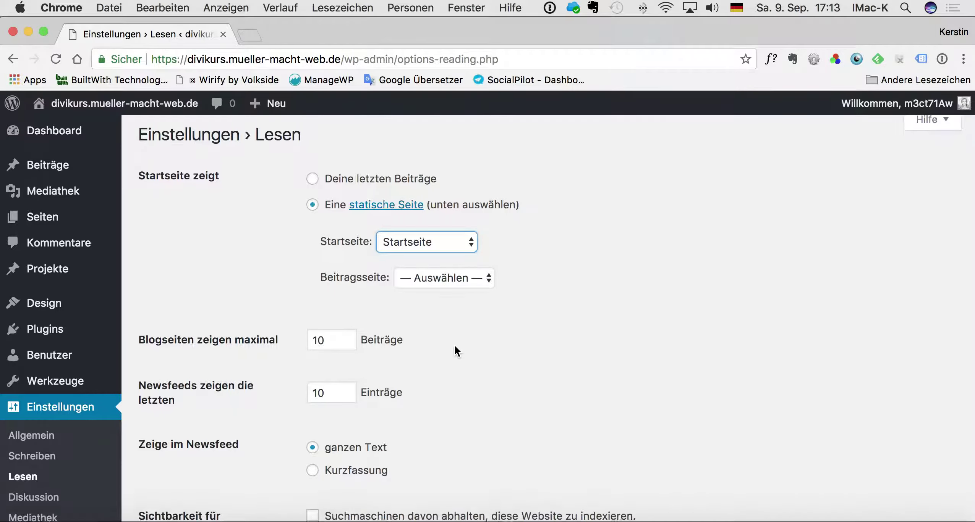
- Discourage search engines from indexing the website and save the reading settings
scroll(455, 348, down, 5)
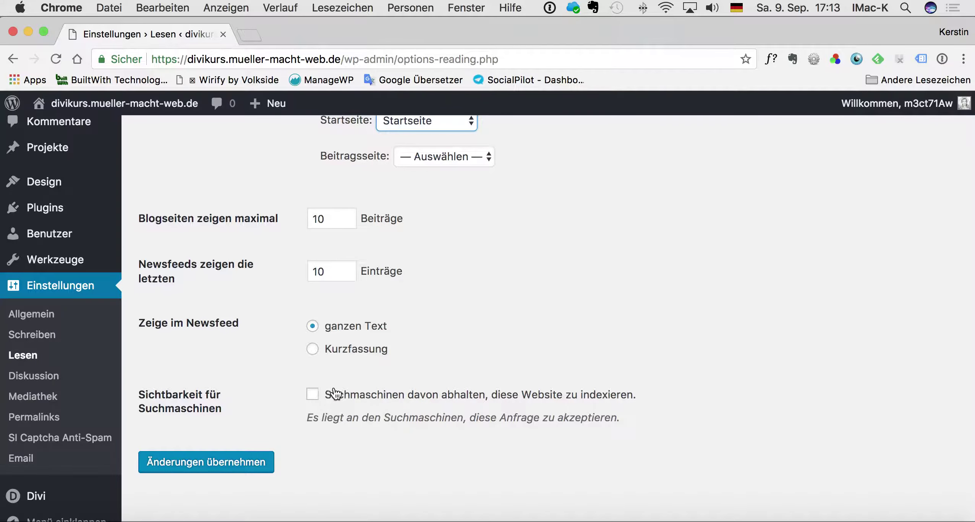
click(313, 396)
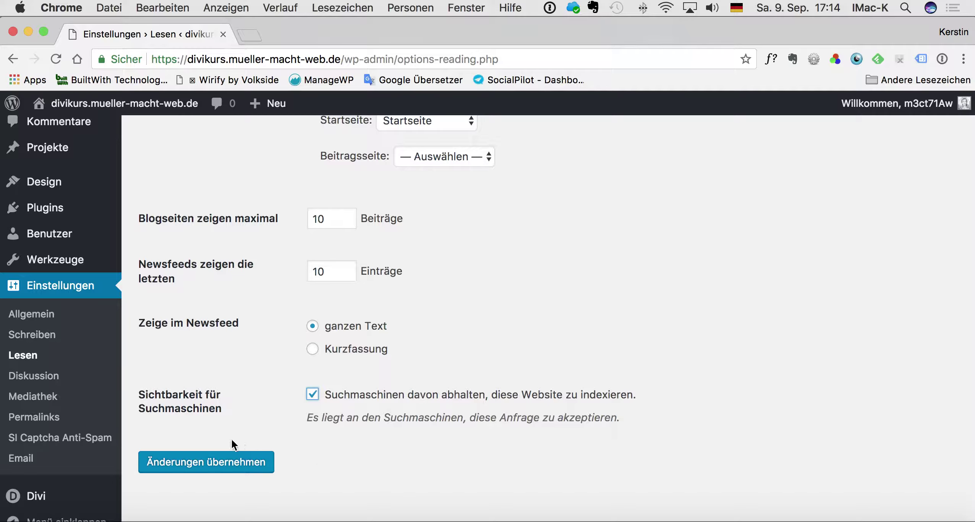
click(212, 465)
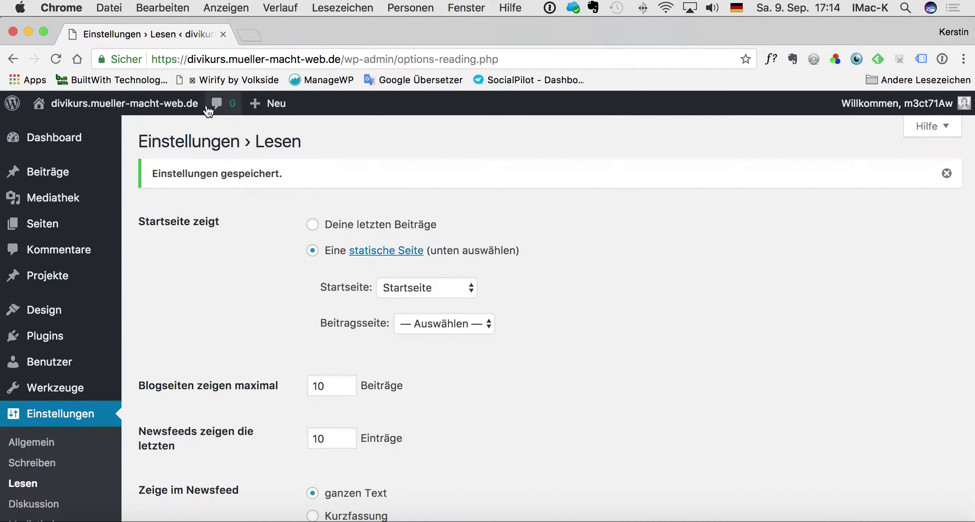
- Check the static homepage on the front end, visiting the "Datenschutz" page and returning through the logo, and go back to the admin dashboard
click(129, 103)
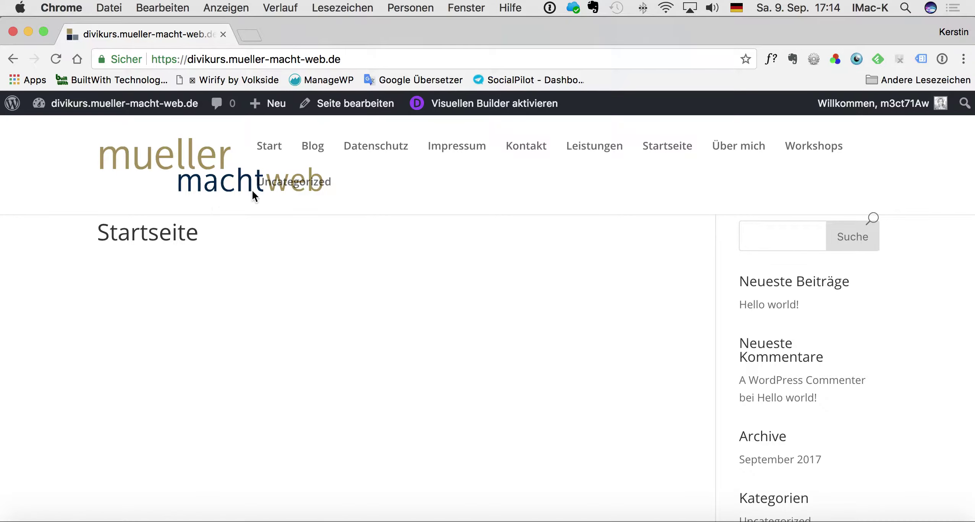
click(386, 152)
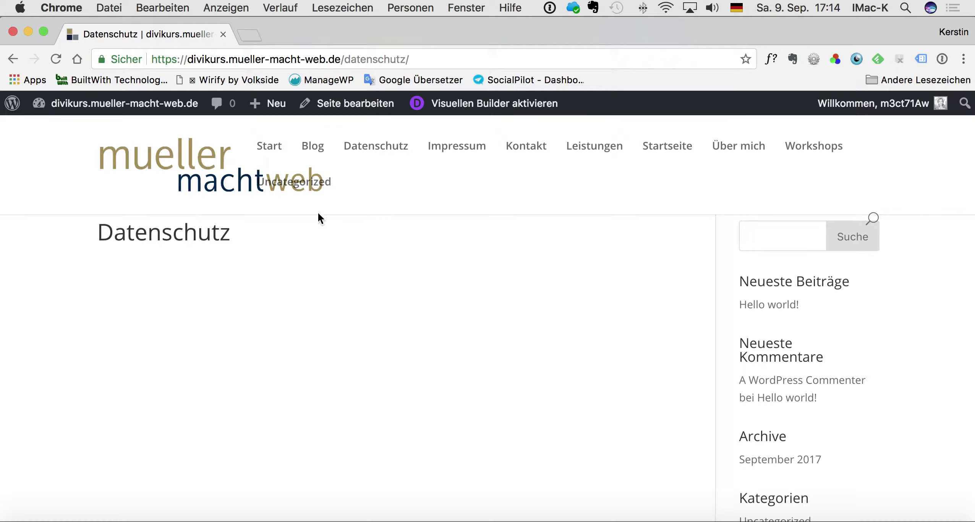
click(170, 162)
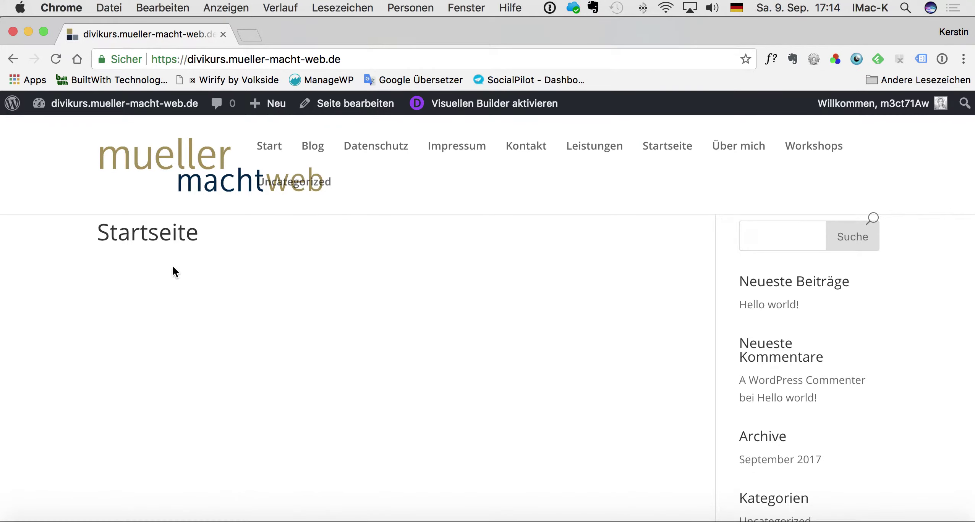
click(109, 107)
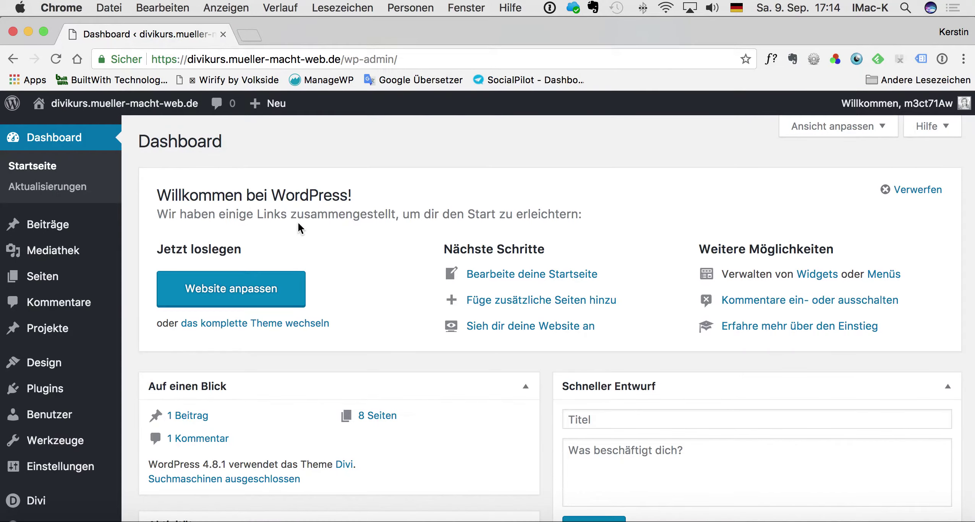
scroll(303, 220, down, 5)
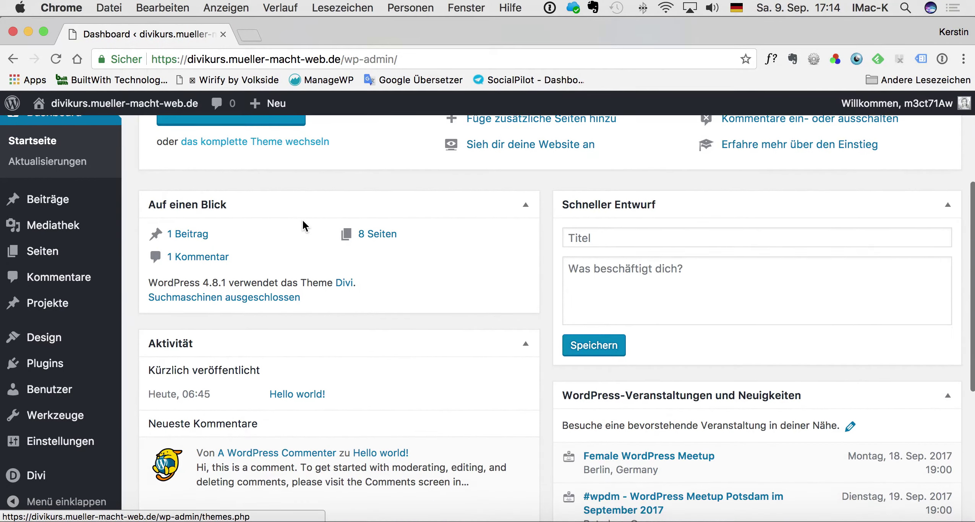
scroll(302, 220, down, 3)
mouse_move(100, 320)
scroll(98, 321, down, 3)
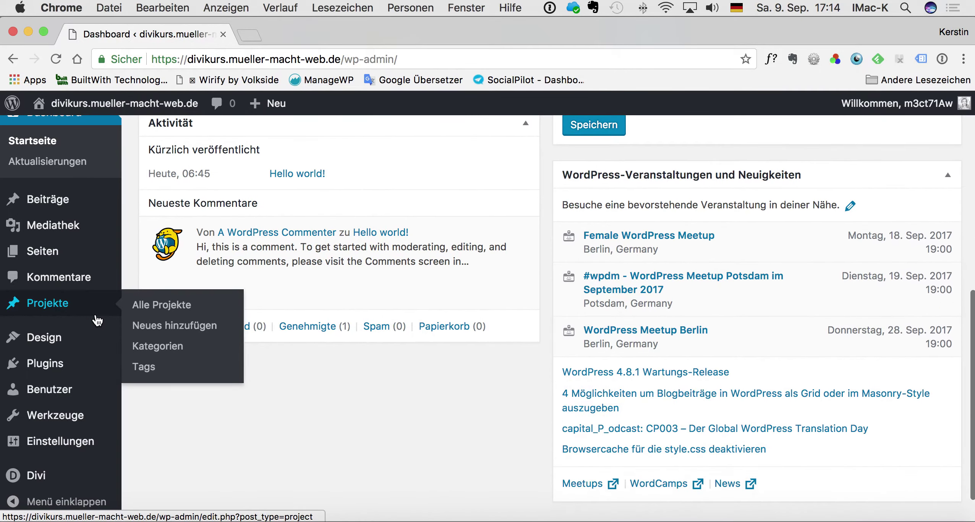
scroll(97, 320, up, 10)
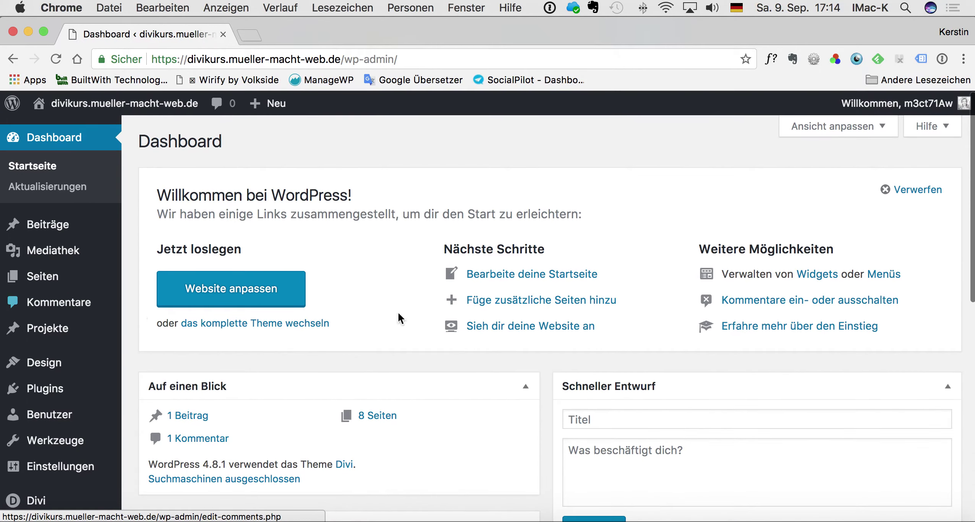
- Hide the Google Chrome window
click(78, 8)
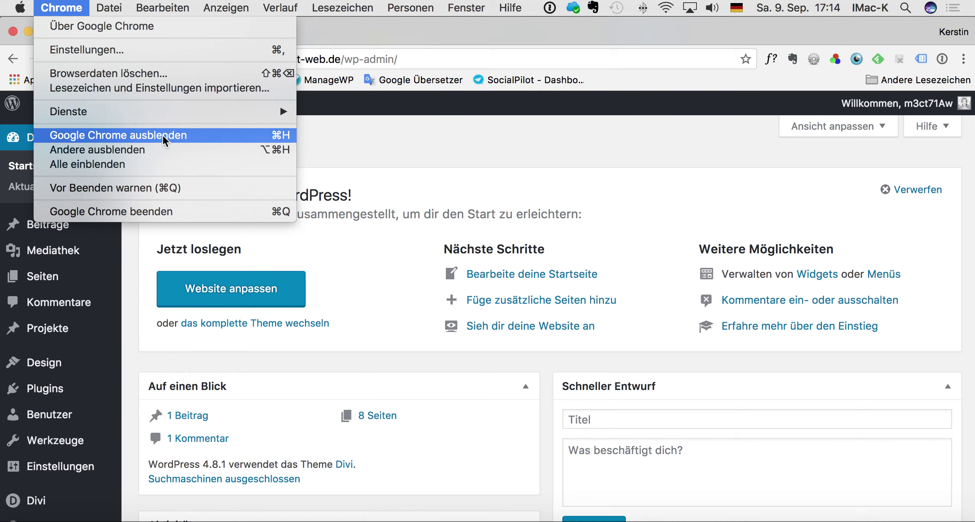